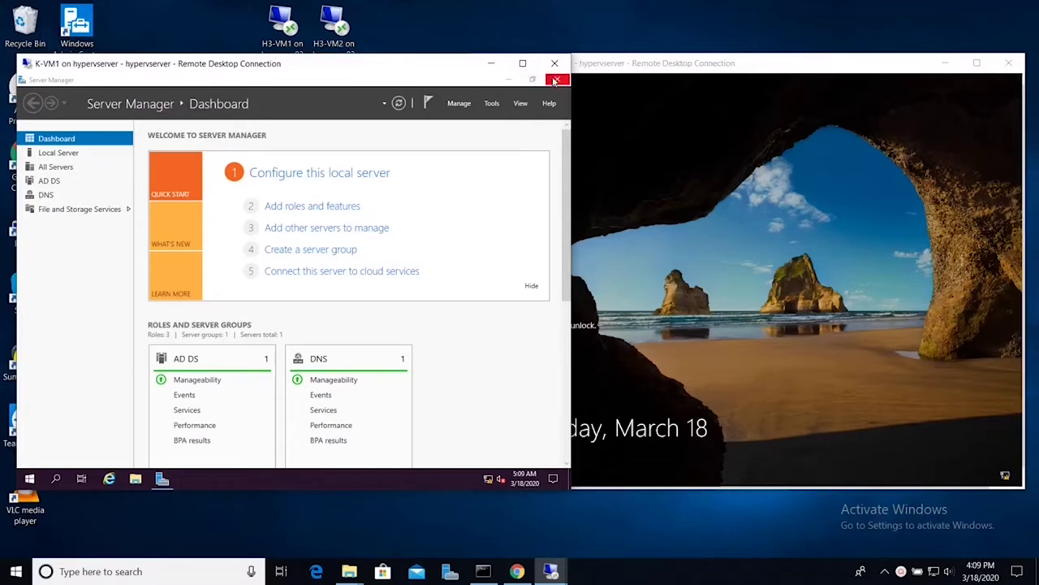
Step: Close Server Manager on K-VM1, refresh its desktop, and bring up the K-VM2 sign-in prompt
left_click(555, 81)
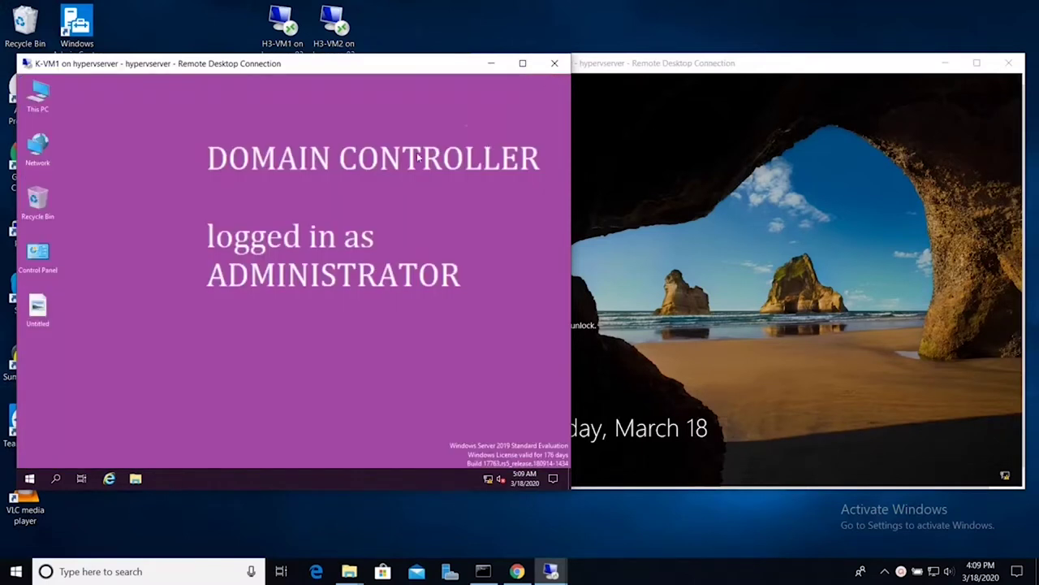
right_click(298, 187)
left_click(306, 218)
left_click(625, 233)
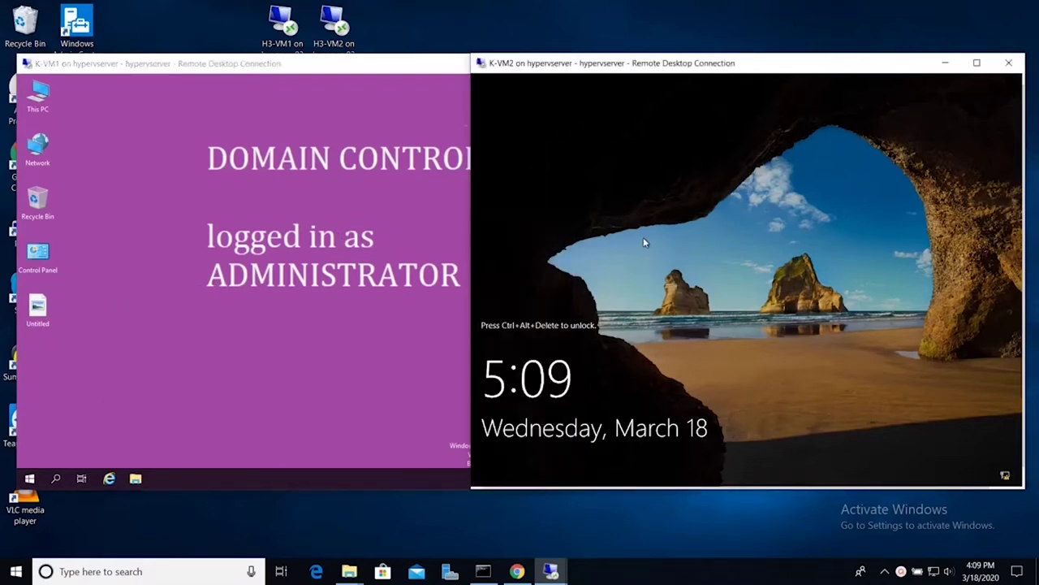
key("ctrl+alt+End")
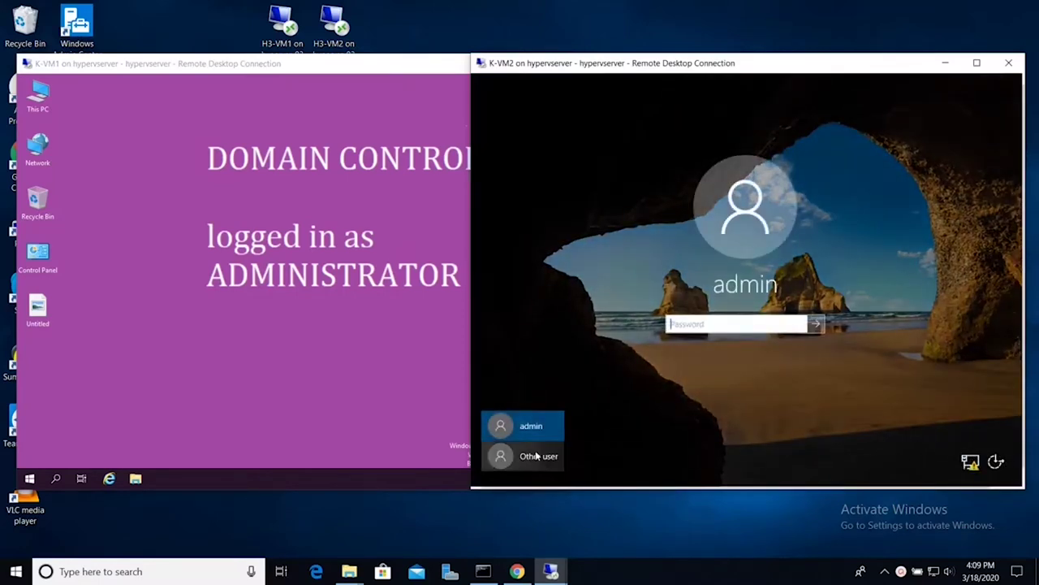
Step: Sign in to K-VM2 as Other user abc\administrator with the domain administrator password
left_click(524, 457)
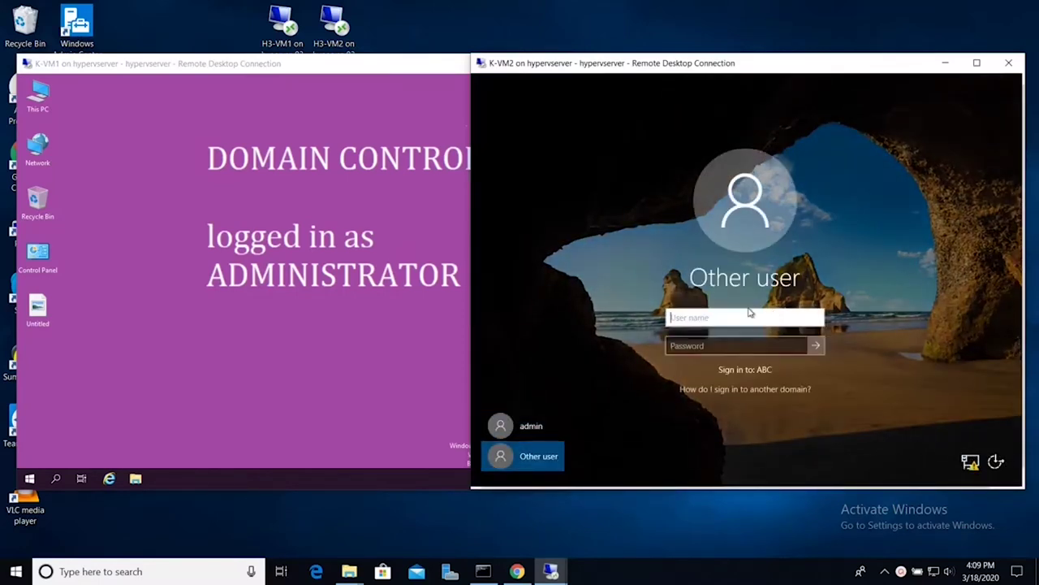
type("abc\\a")
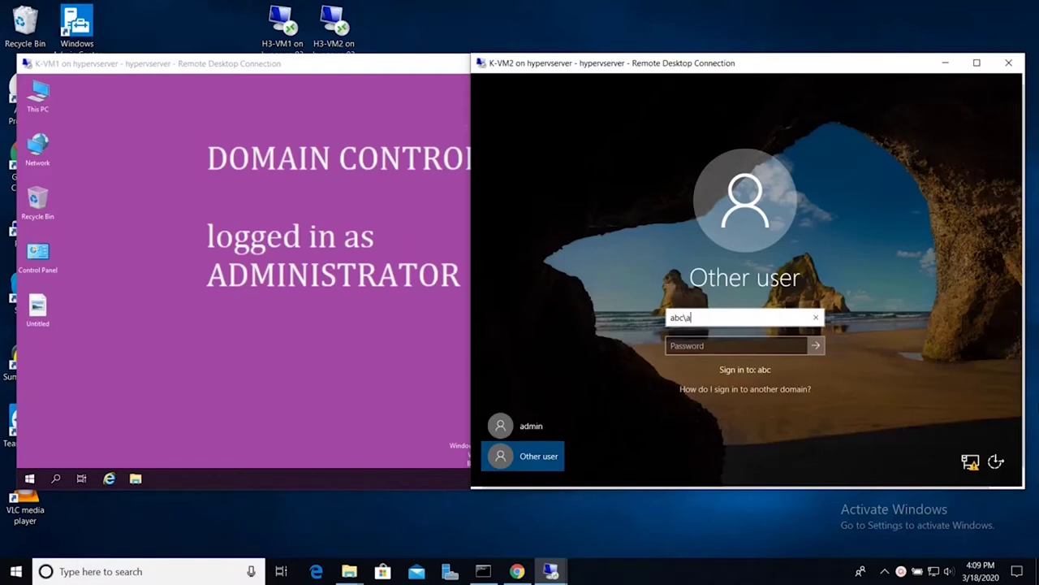
type("dministrator")
key("Tab")
type("Password1")
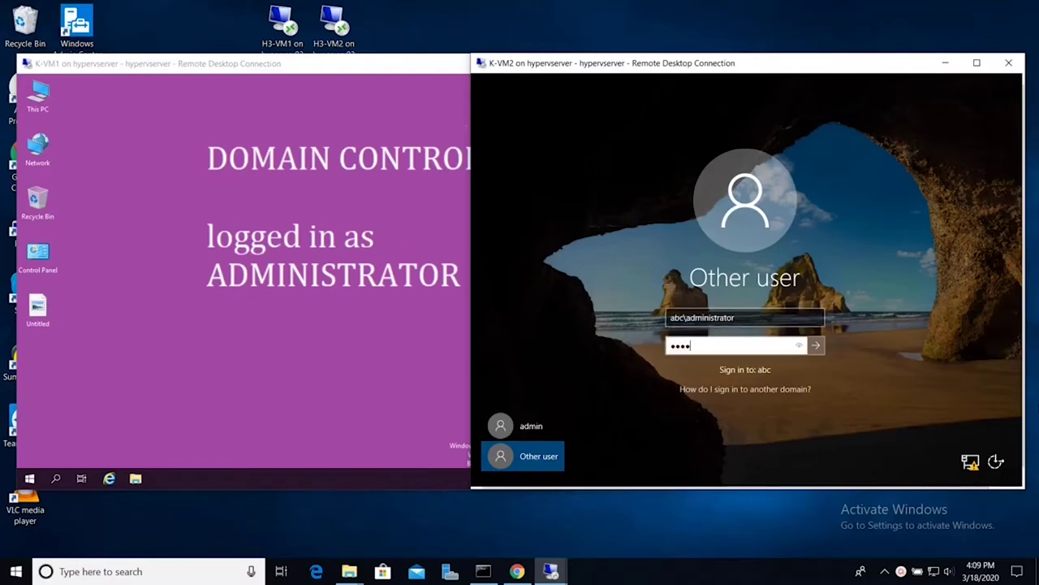
key("Return")
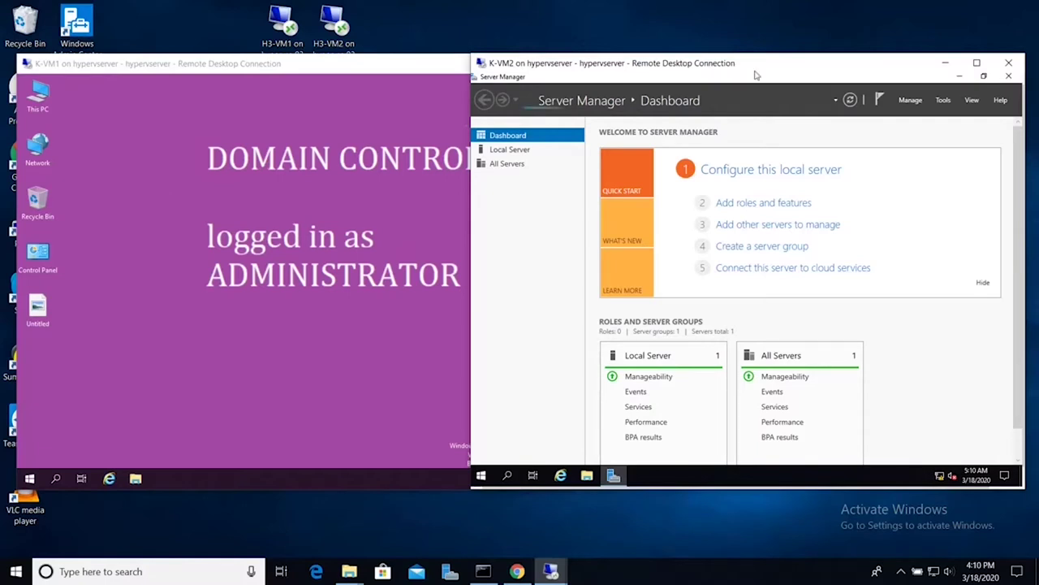
Step: Install the Active Directory Domain Services role and its required features on K-VM2.ABC.LOCAL
left_click(771, 207)
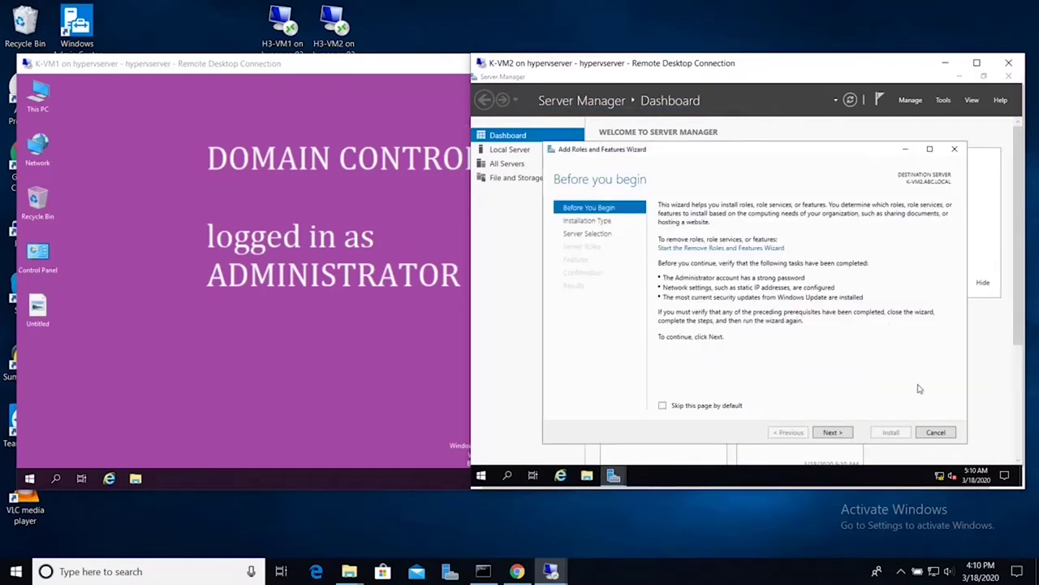
left_click(845, 434)
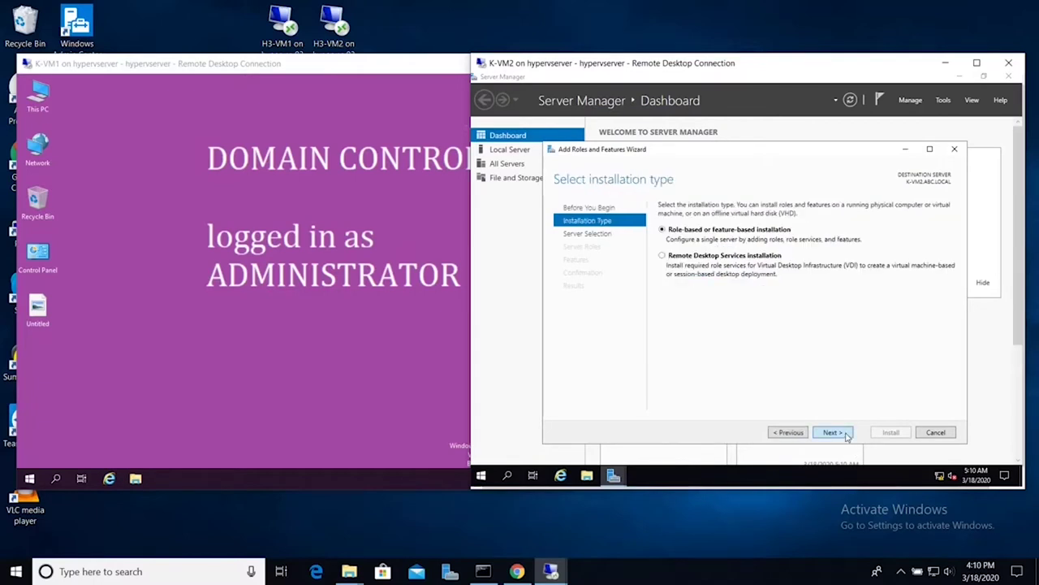
left_click(846, 436)
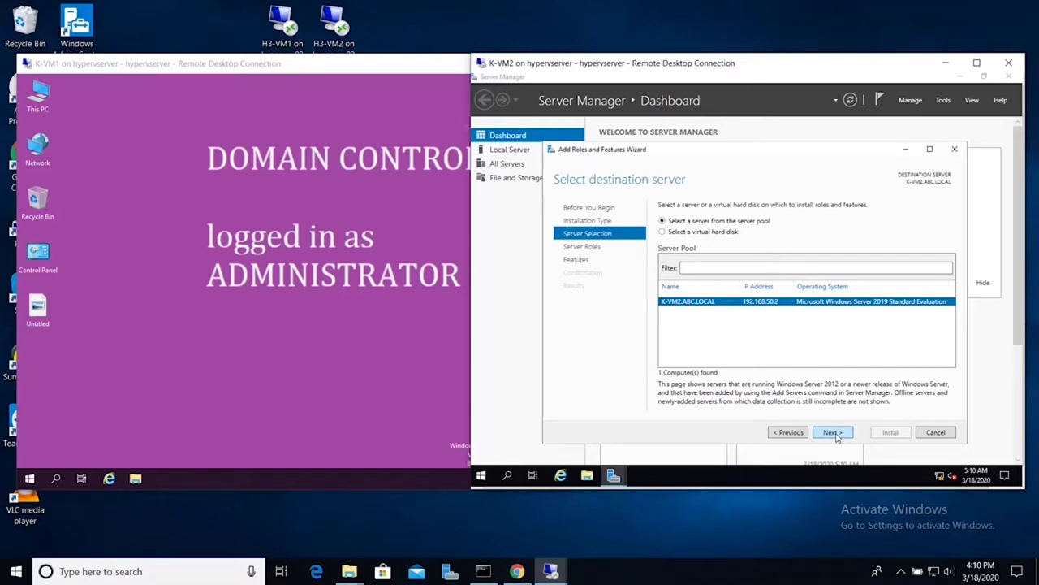
left_click(834, 433)
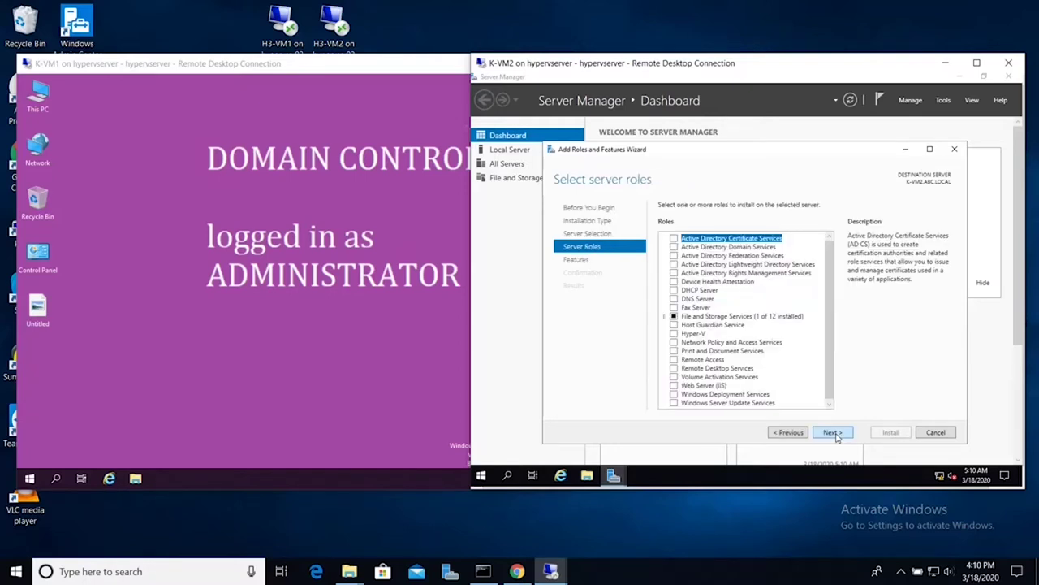
left_click(673, 247)
left_click(779, 390)
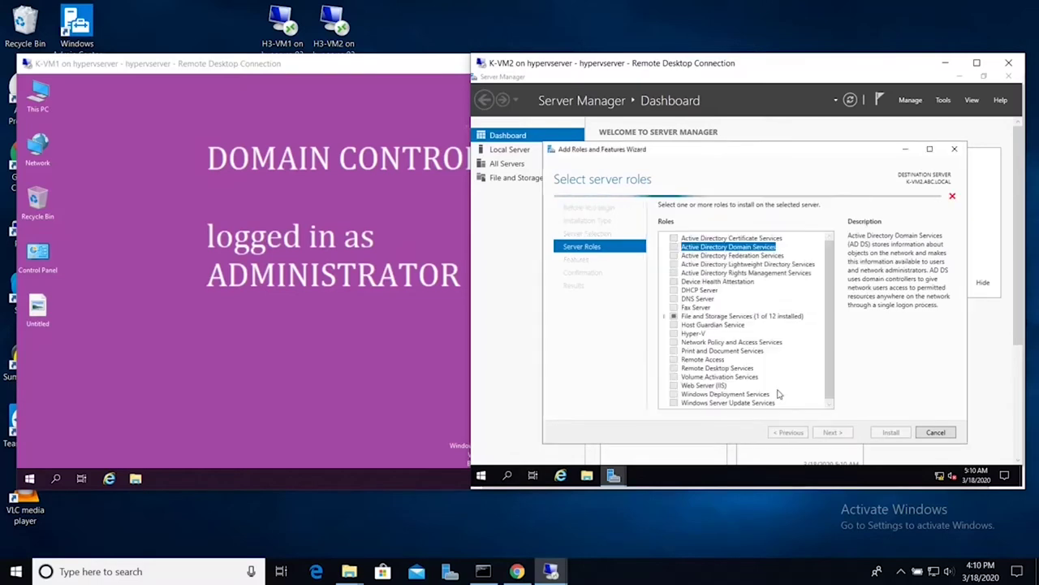
left_click(834, 432)
left_click(834, 432)
left_click(837, 433)
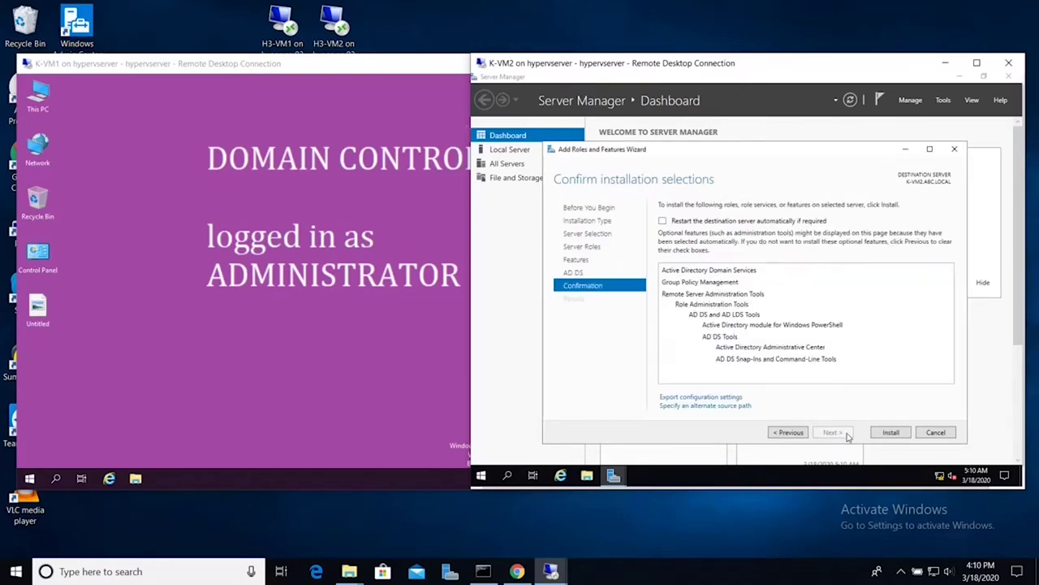
left_click(881, 434)
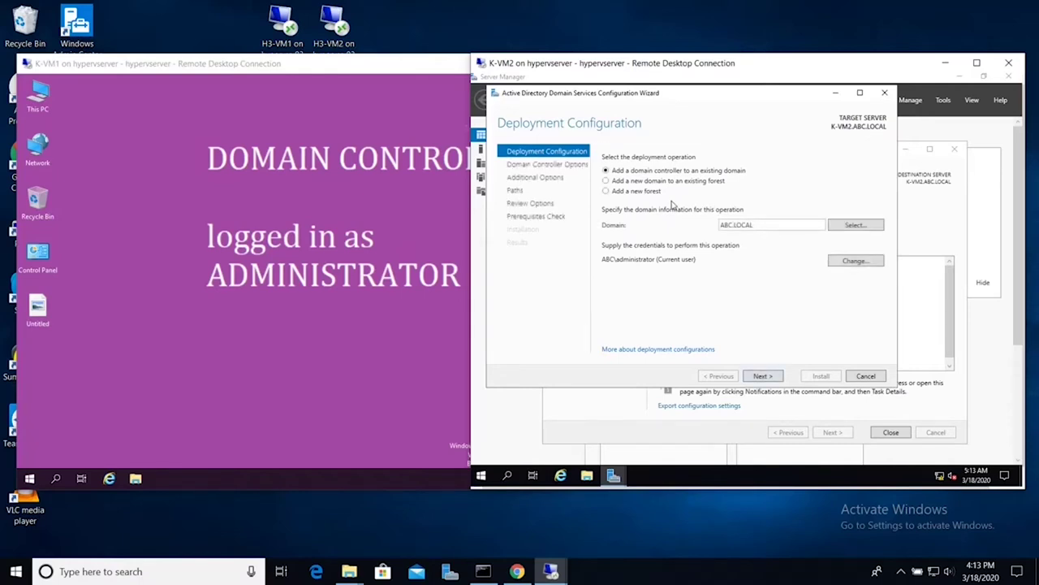
Step: Keep 'Add a domain controller to an existing domain' for ABC.LOCAL as the deployment choice
left_click(620, 182)
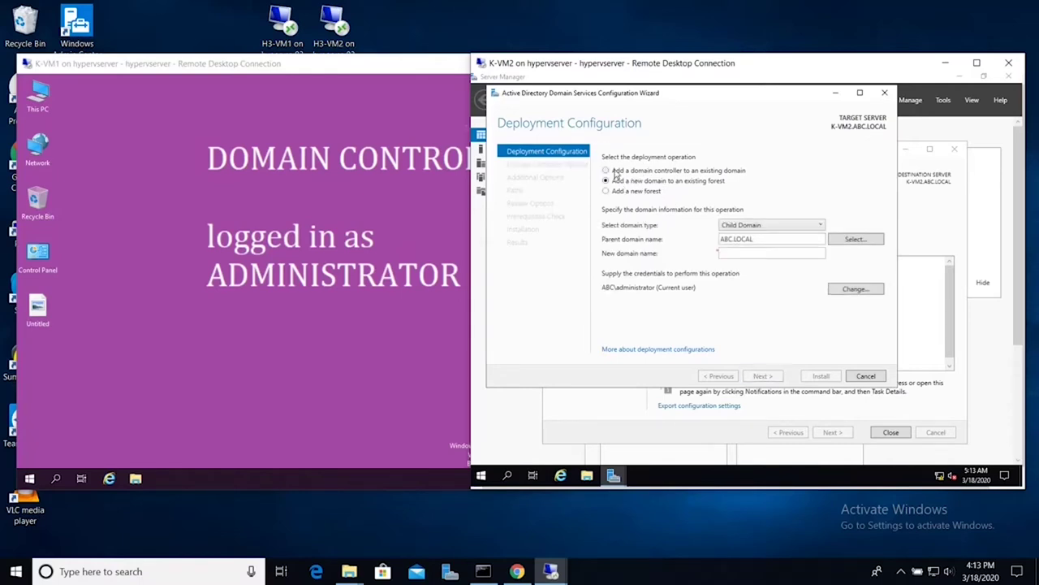
left_click(624, 171)
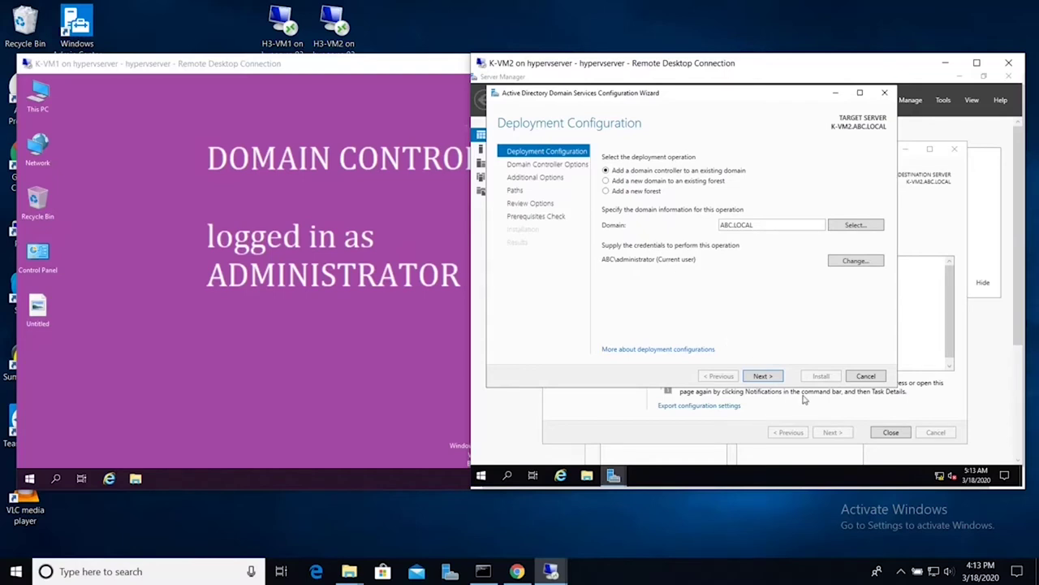
left_click(772, 377)
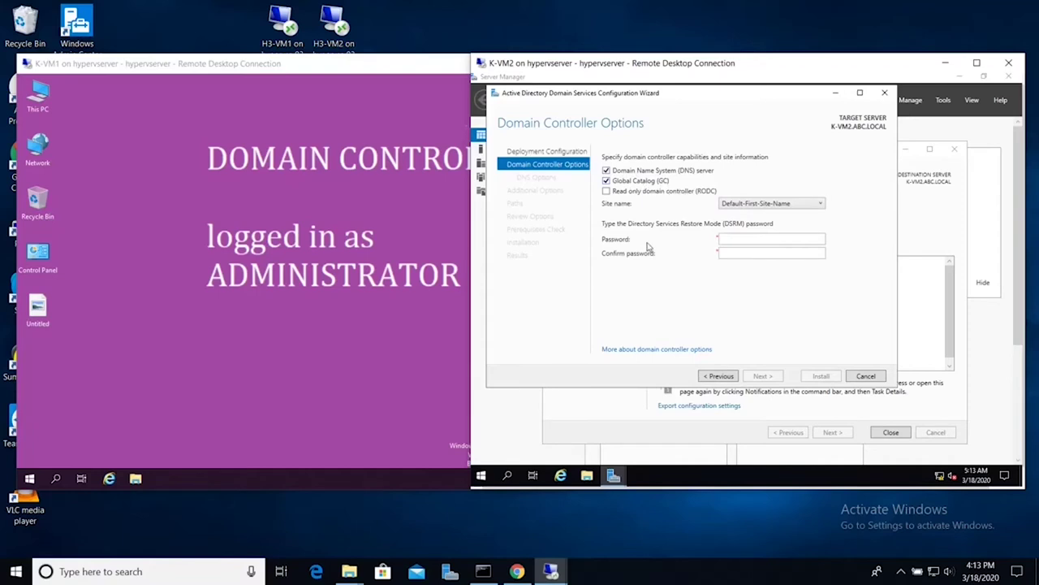
Step: Enter and confirm the DSRM password and accept the default DNS options
left_click(742, 241)
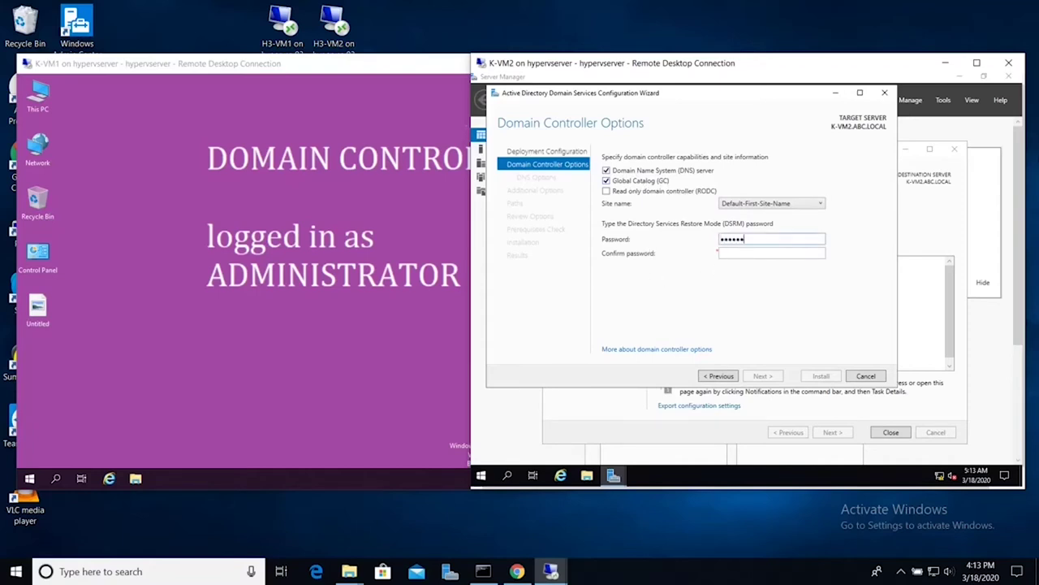
left_click(721, 252)
type("d1")
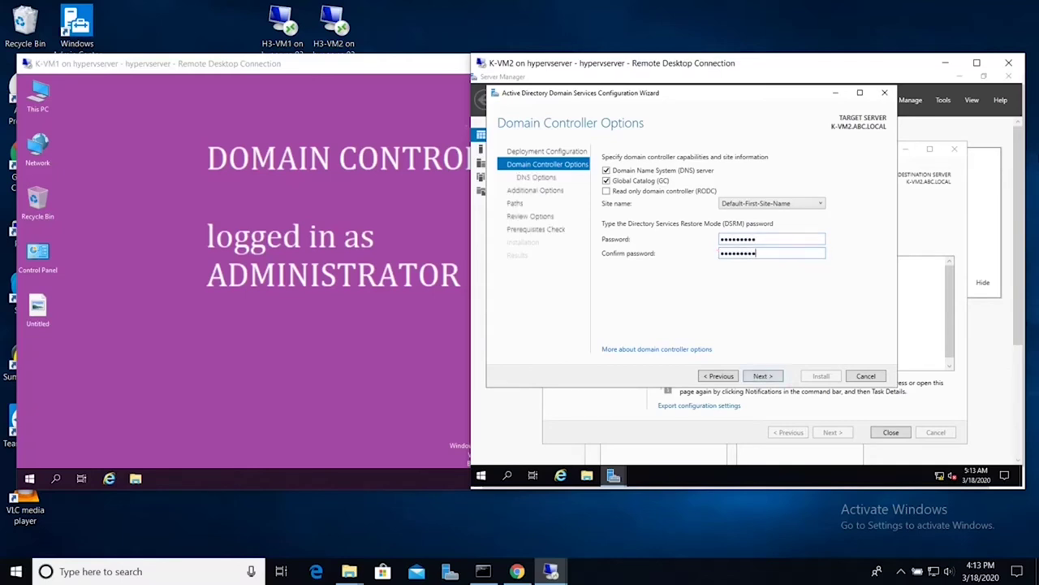
left_click(765, 378)
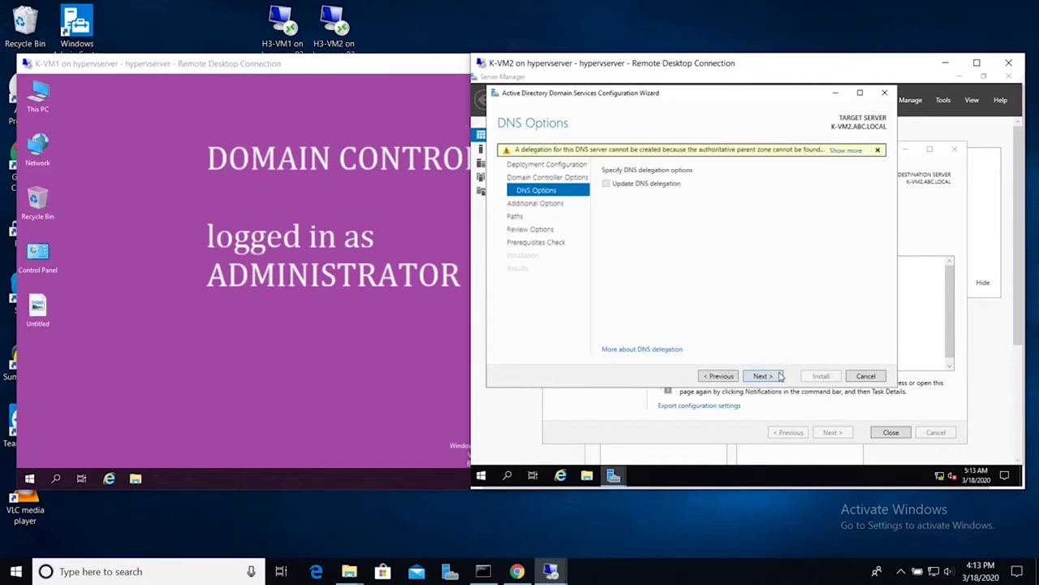
left_click(770, 378)
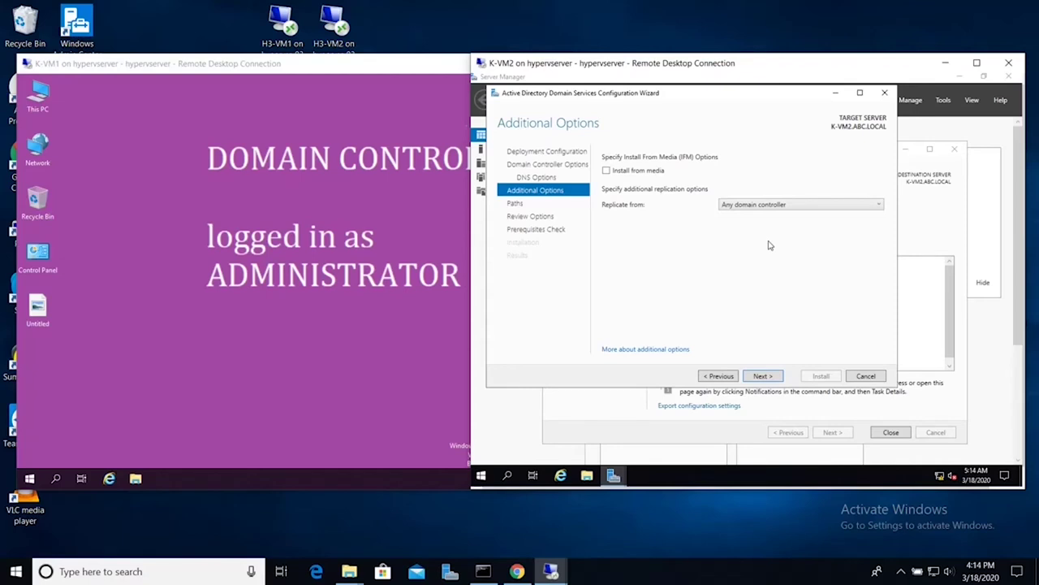
Step: Replicate from K-VM1.ABC.LOCAL, keep the default paths, and advance to the prerequisites check
left_click(784, 208)
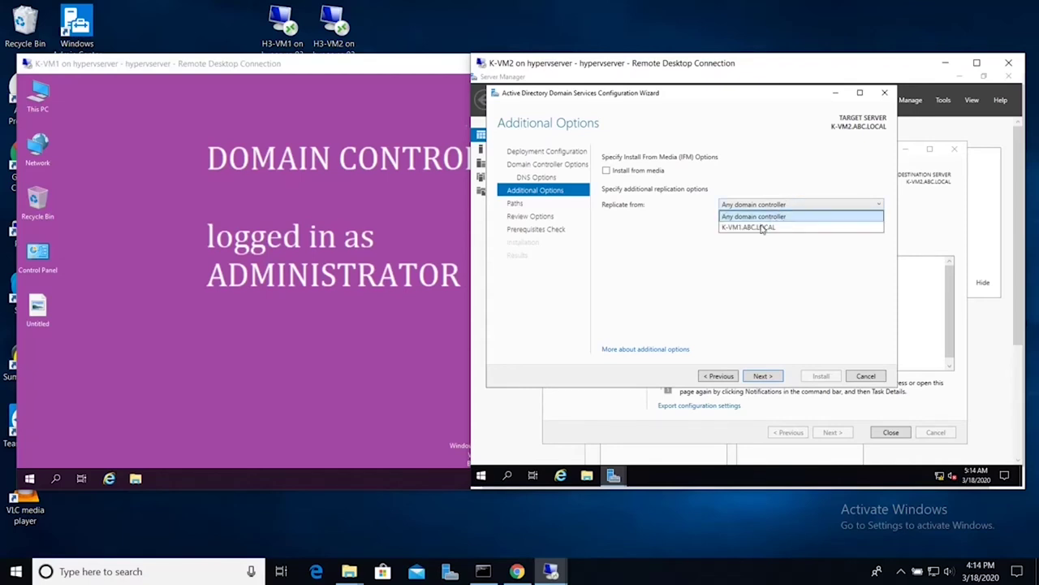
left_click(762, 228)
left_click(768, 377)
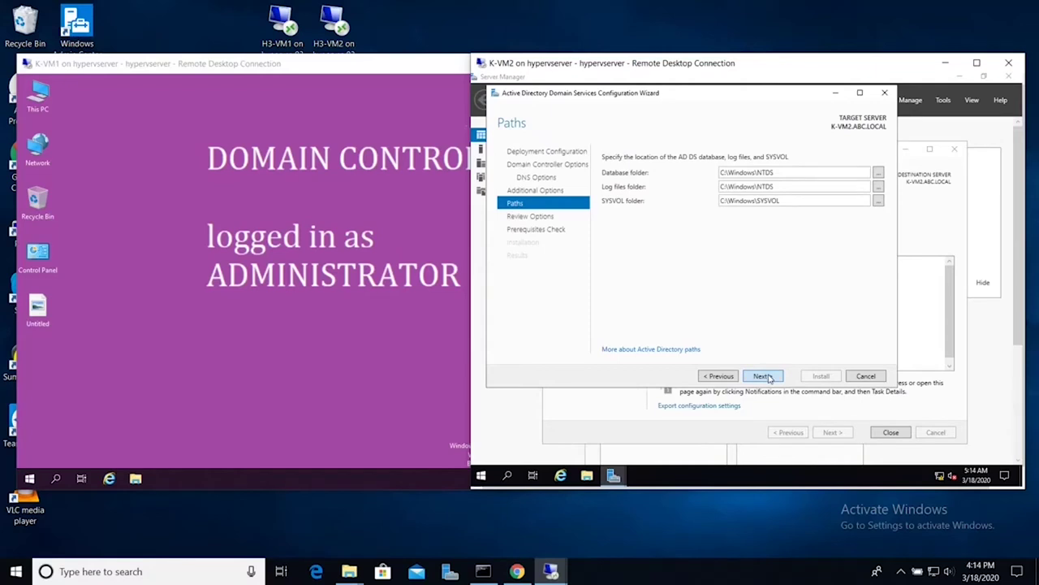
left_click(767, 377)
left_click(771, 380)
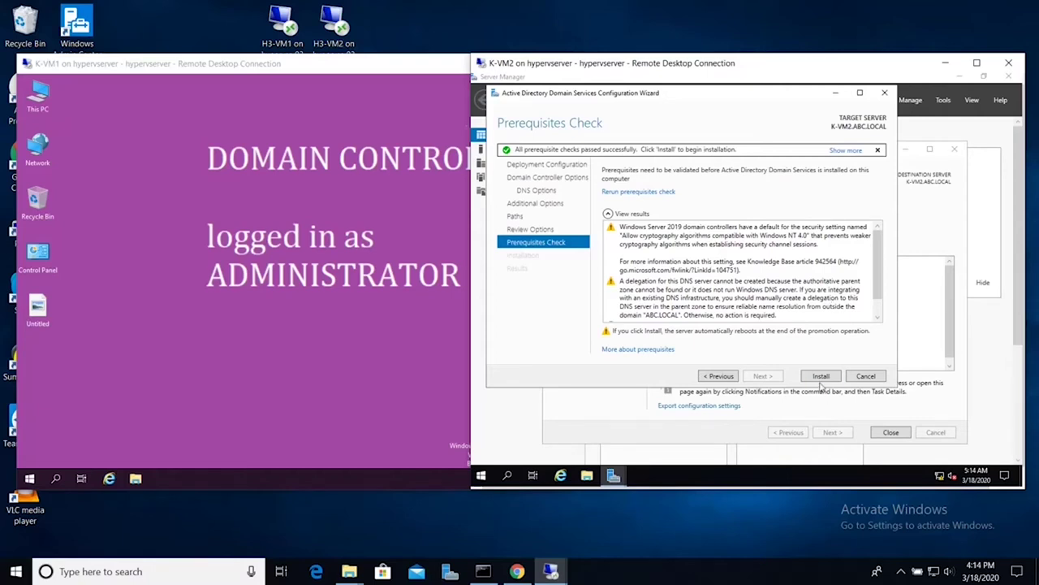
Step: Promote K-VM2 to a domain controller, then sign in again as the domain administrator after the restart
left_click(822, 378)
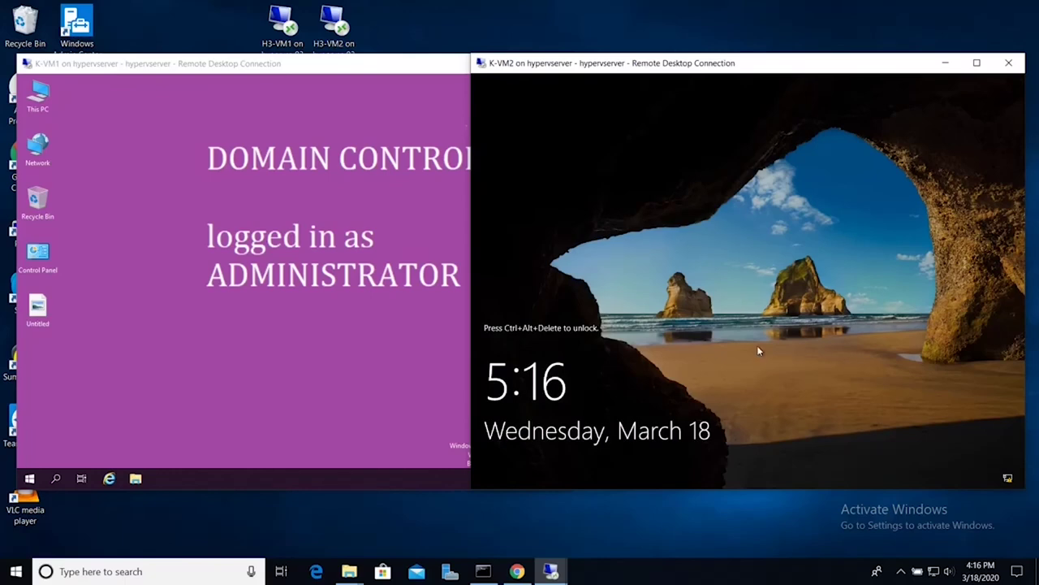
key("ctrl+alt+End")
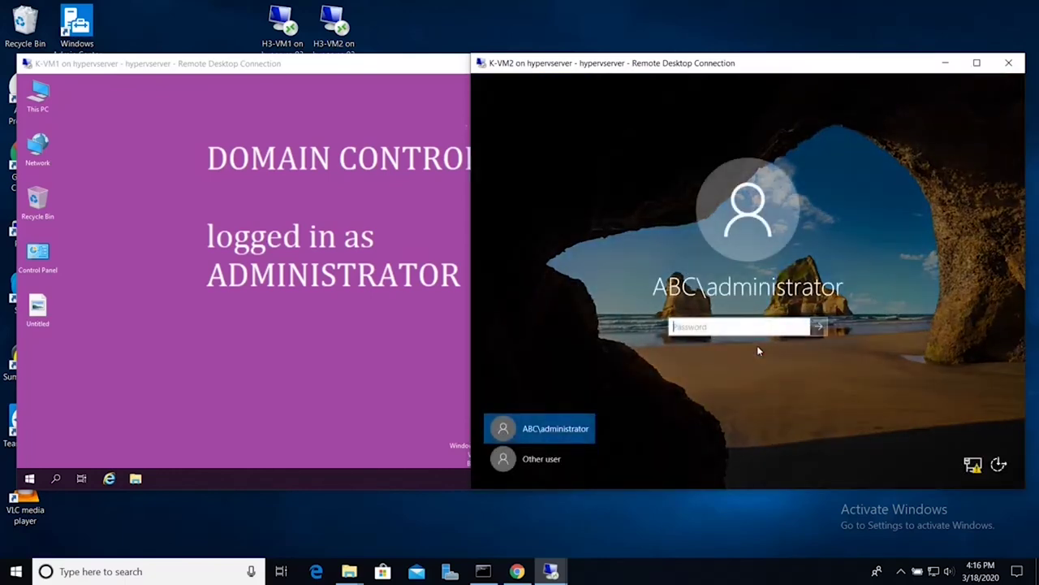
type("•••••••")
key("BackSpace")
key("BackSpace")
type("•••••")
key("Return")
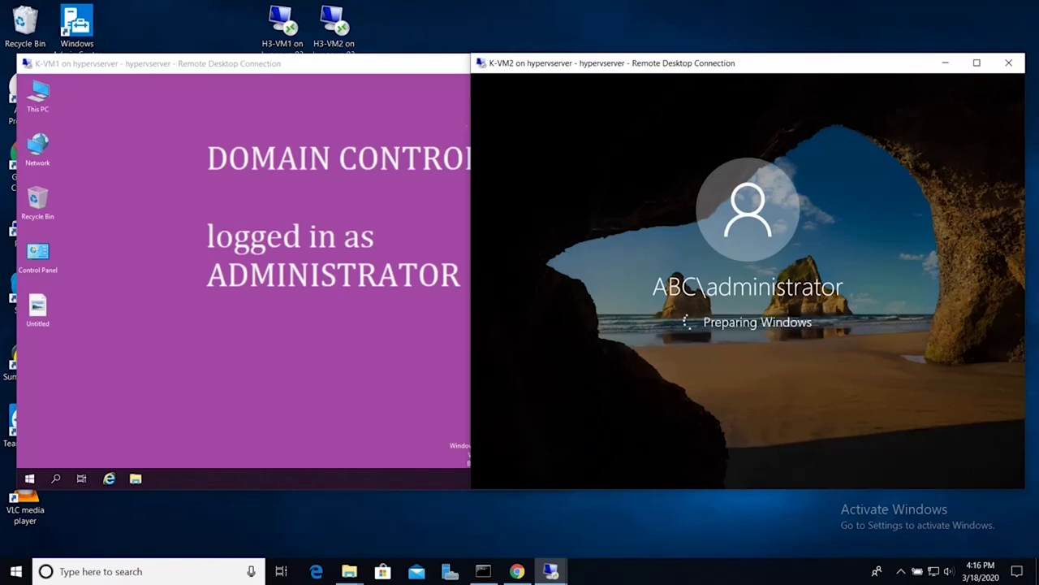
left_click(256, 340)
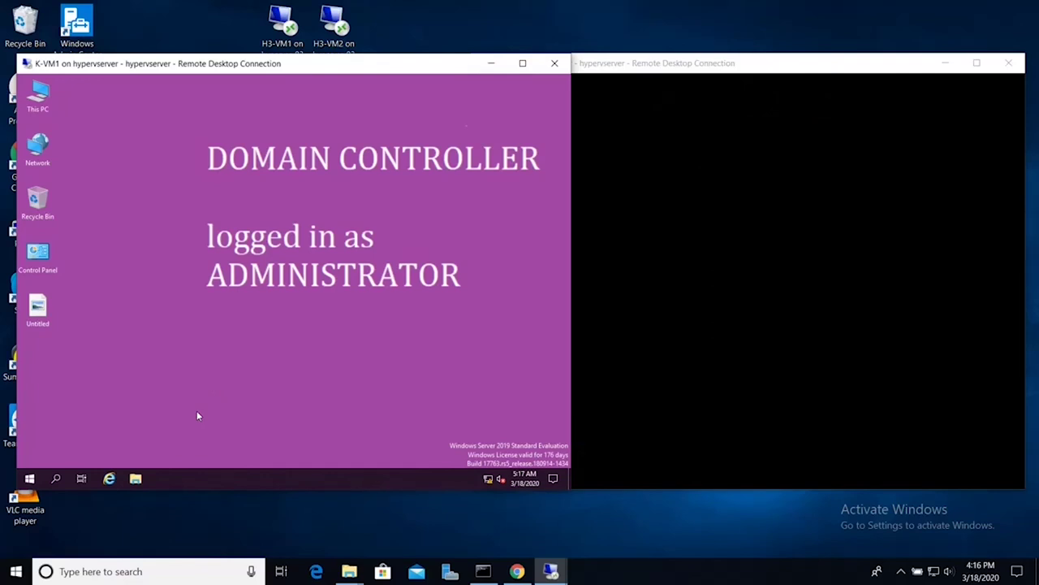
Step: Open Server Manager on K-VM1 from Start and launch Active Directory Users and Computers from Tools
key("super+r")
left_click(262, 344)
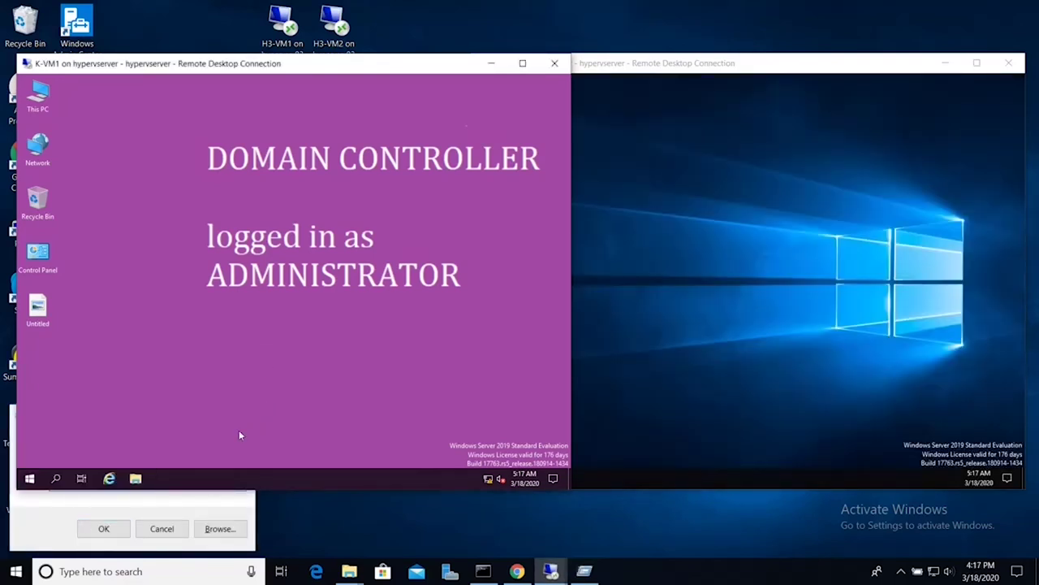
left_click(232, 502)
left_click(244, 414)
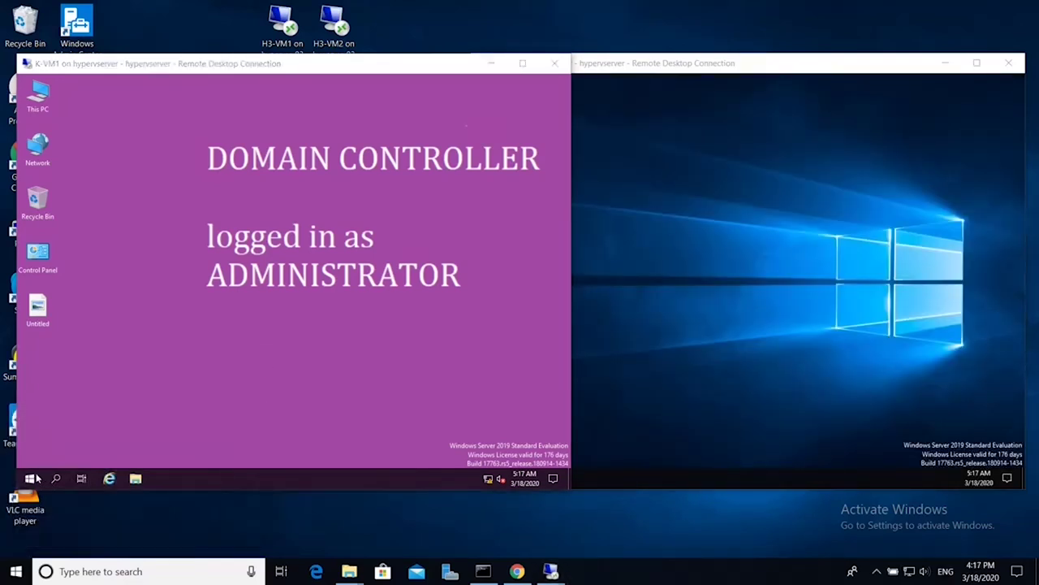
left_click(30, 479)
left_click(218, 198)
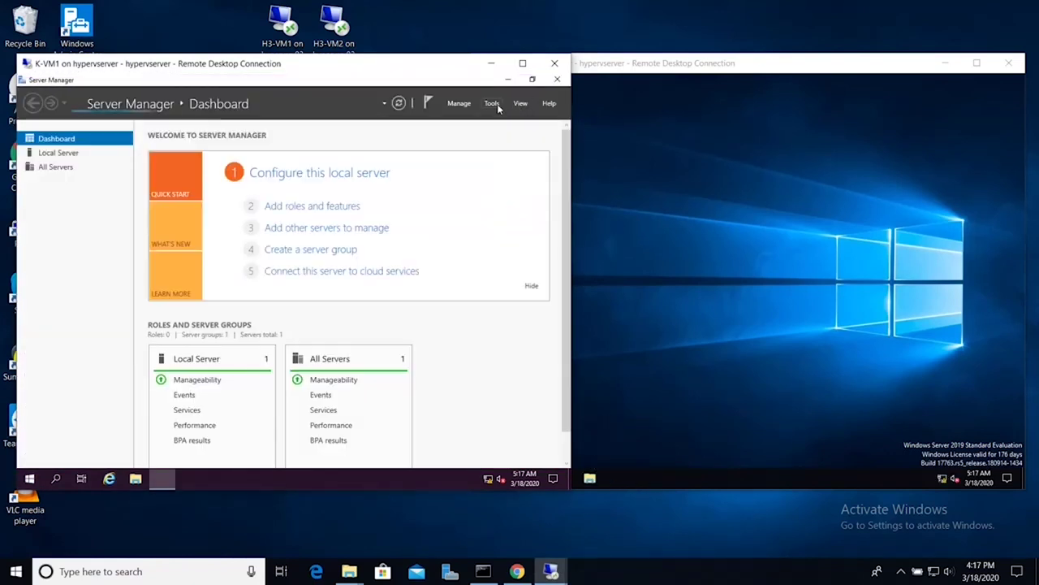
left_click(492, 104)
left_click(454, 165)
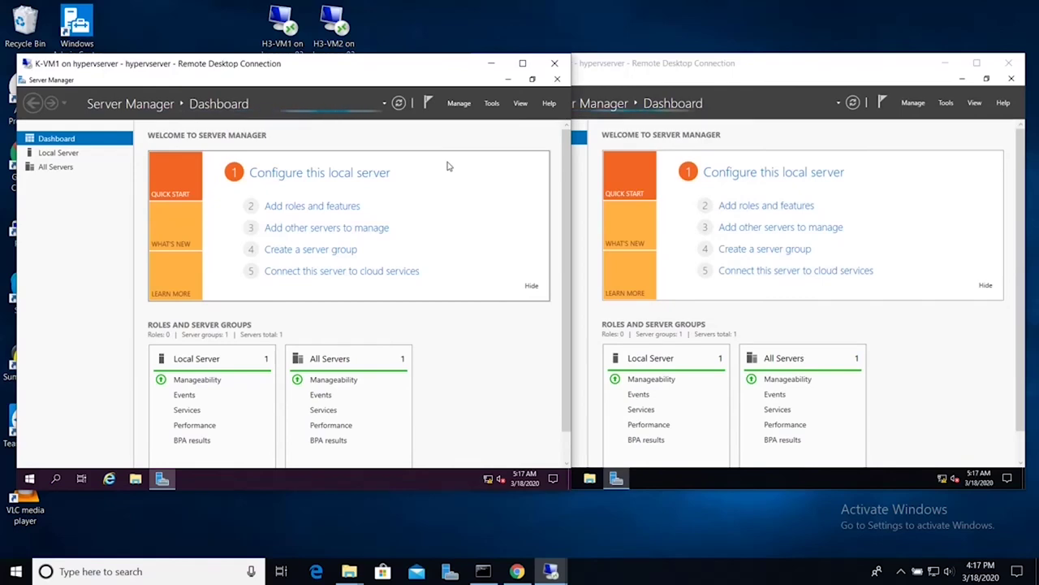
Step: Maximize Active Directory Users and Computers on K-VM1, then launch it on K-VM2 too
left_click(438, 129)
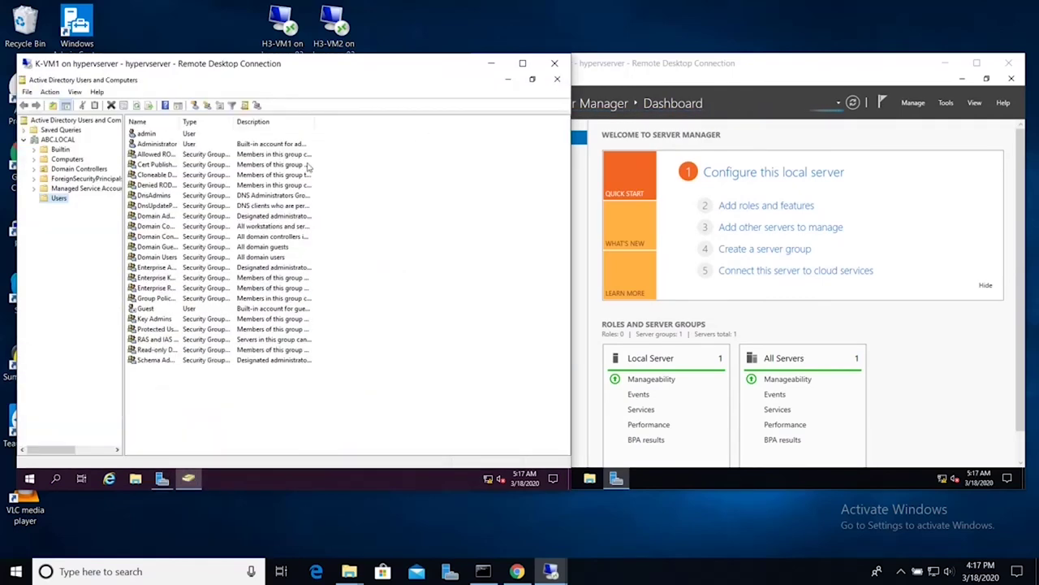
left_click(148, 133)
left_click(953, 104)
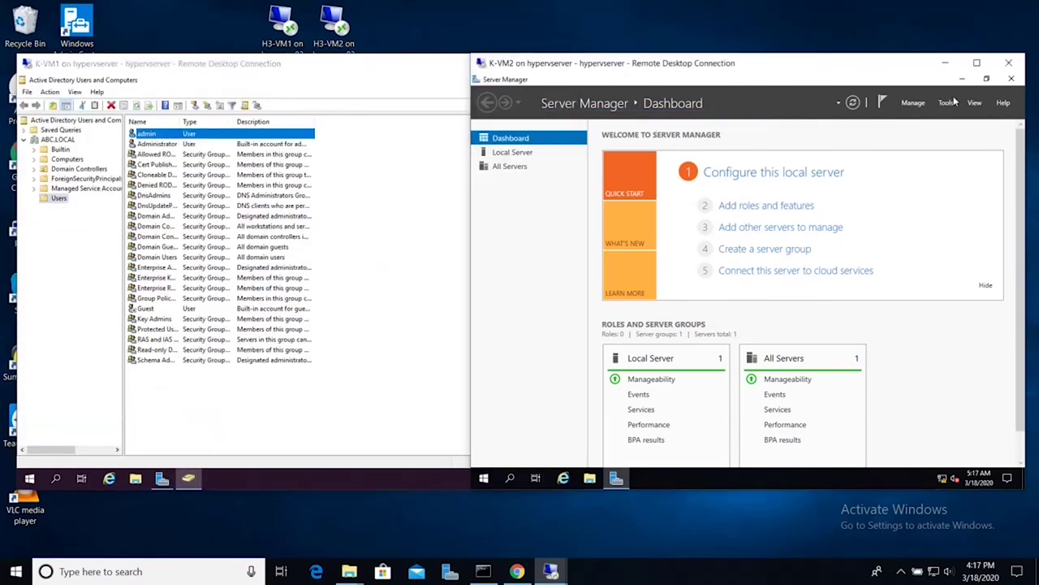
left_click(946, 104)
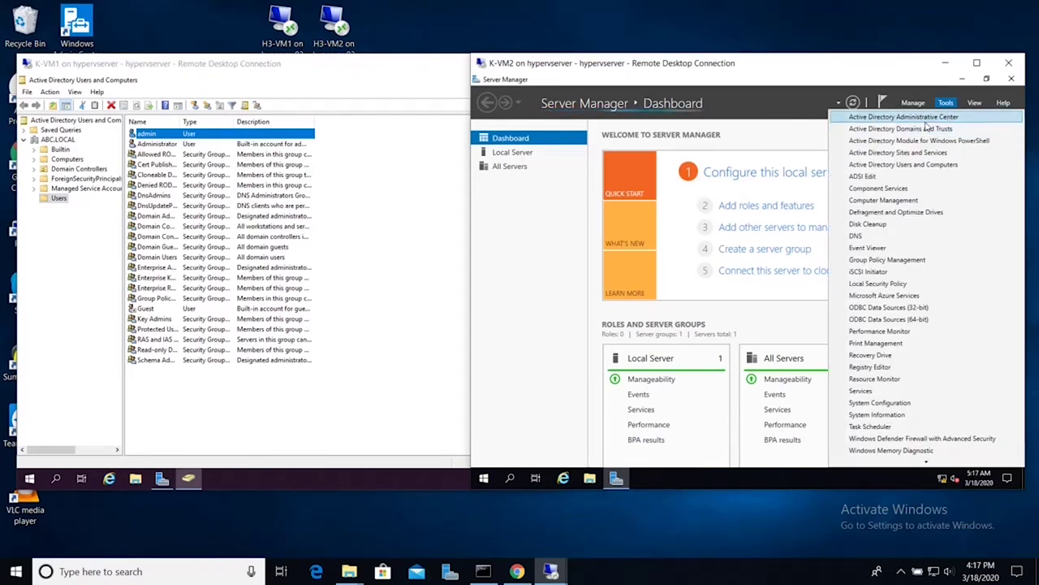
left_click(910, 165)
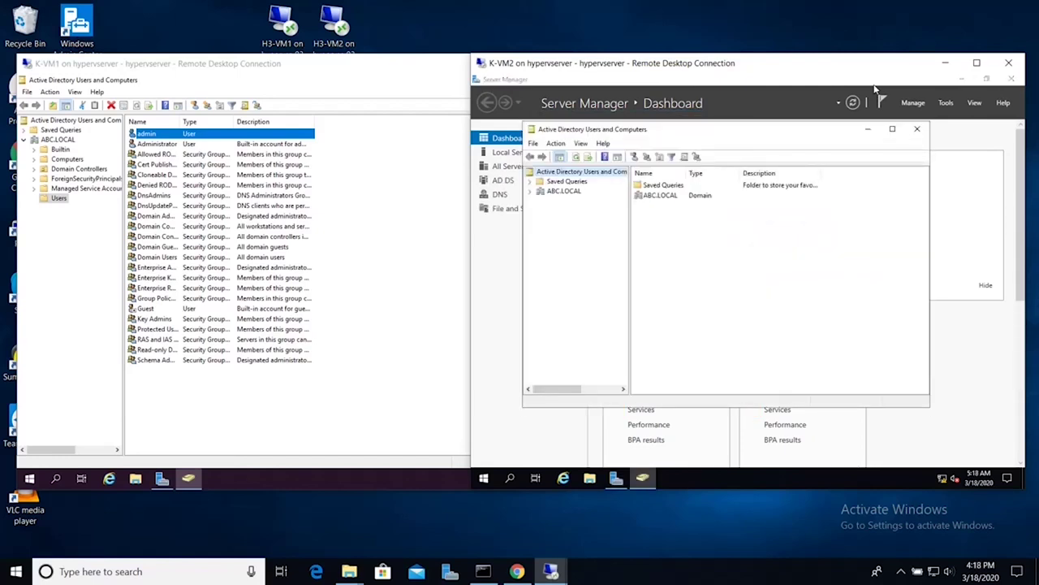
Step: Maximize the K-VM2 window and show the ABC.LOCAL Users container
left_click(891, 128)
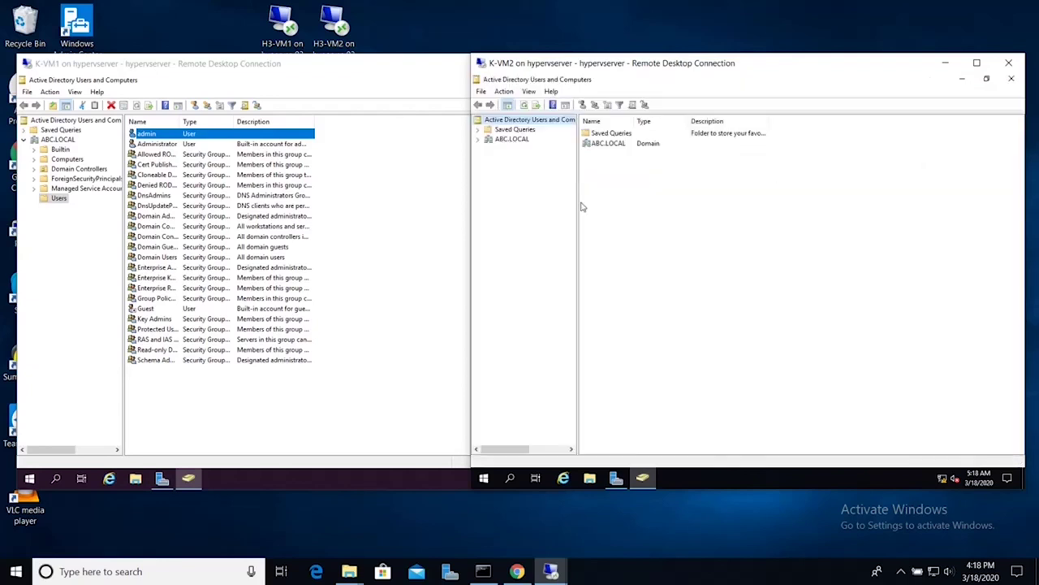
left_click(477, 139)
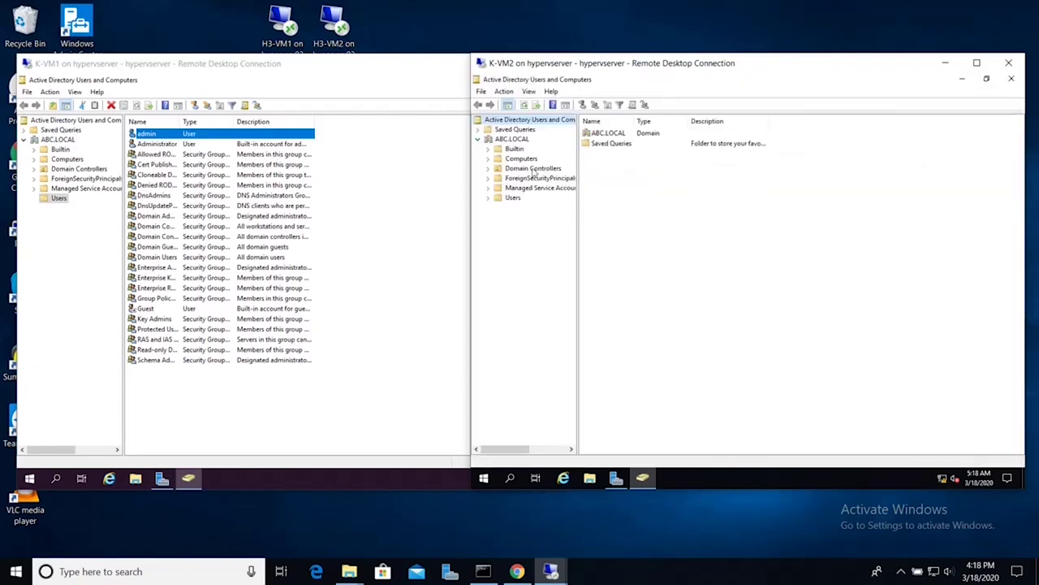
left_click(511, 199)
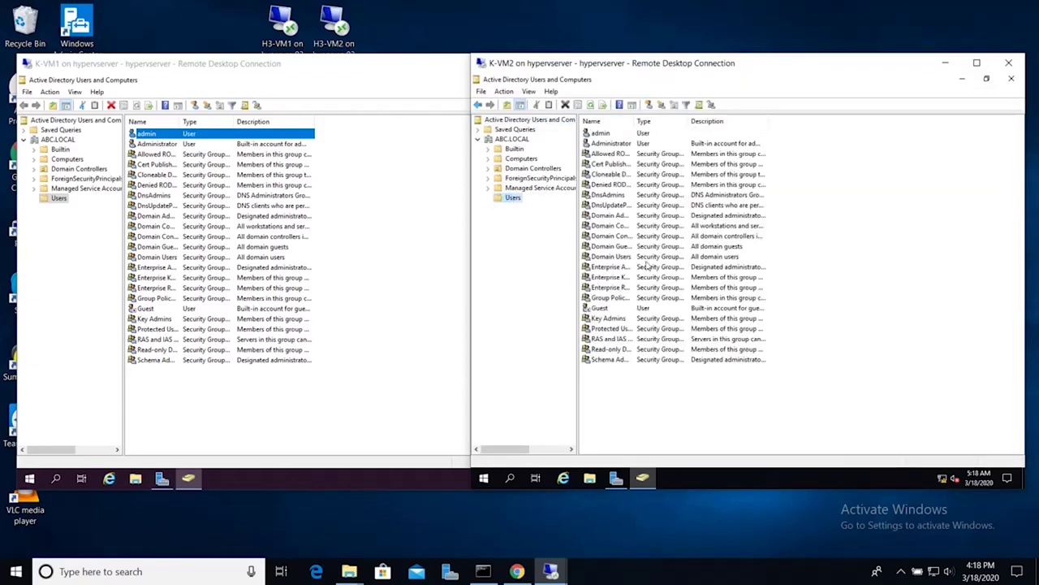
left_click(601, 134)
Step: Start a new user in Users, entering john as both first name and logon name
right_click(181, 417)
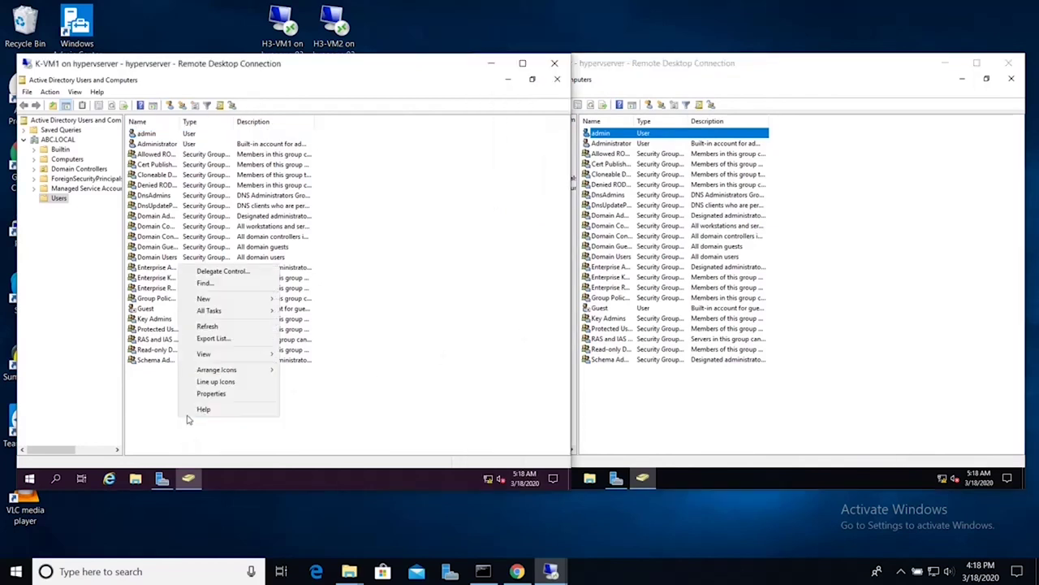
mouse_move(239, 300)
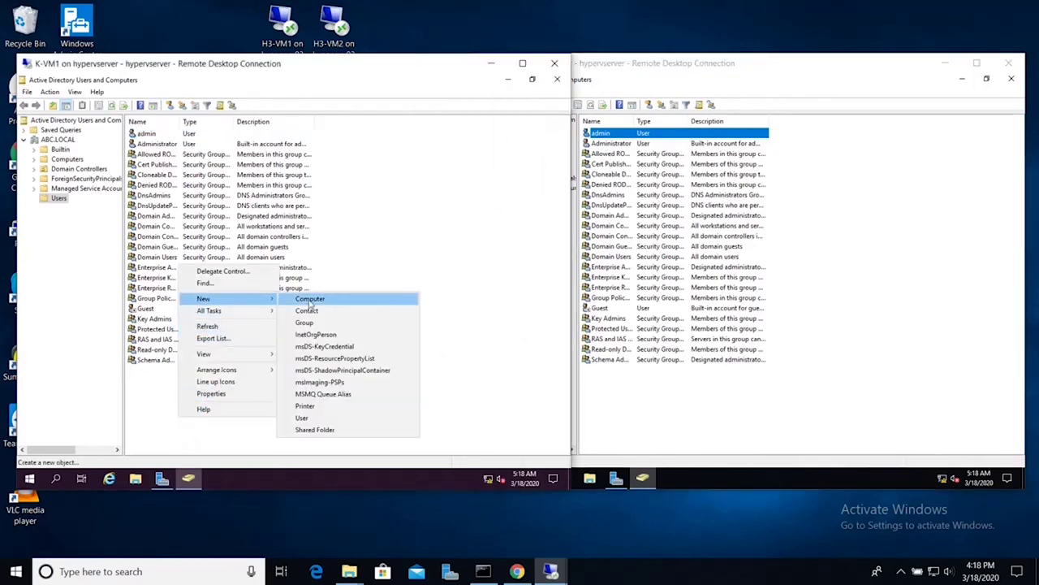
left_click(311, 303)
left_click(188, 270)
right_click(224, 399)
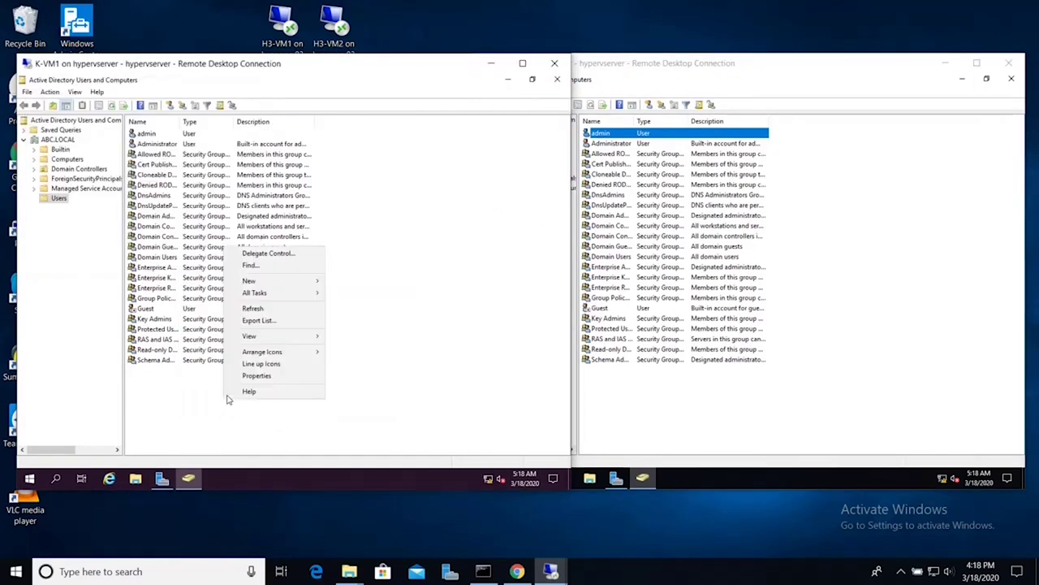
mouse_move(268, 280)
left_click(365, 390)
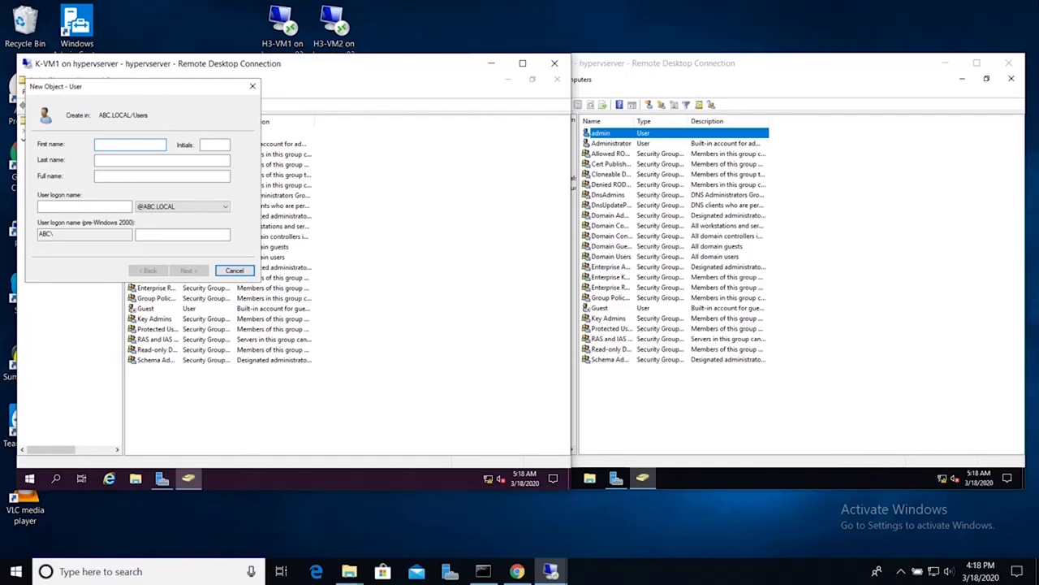
type("john")
key("Tab")
key("Tab")
key("Tab")
type("john")
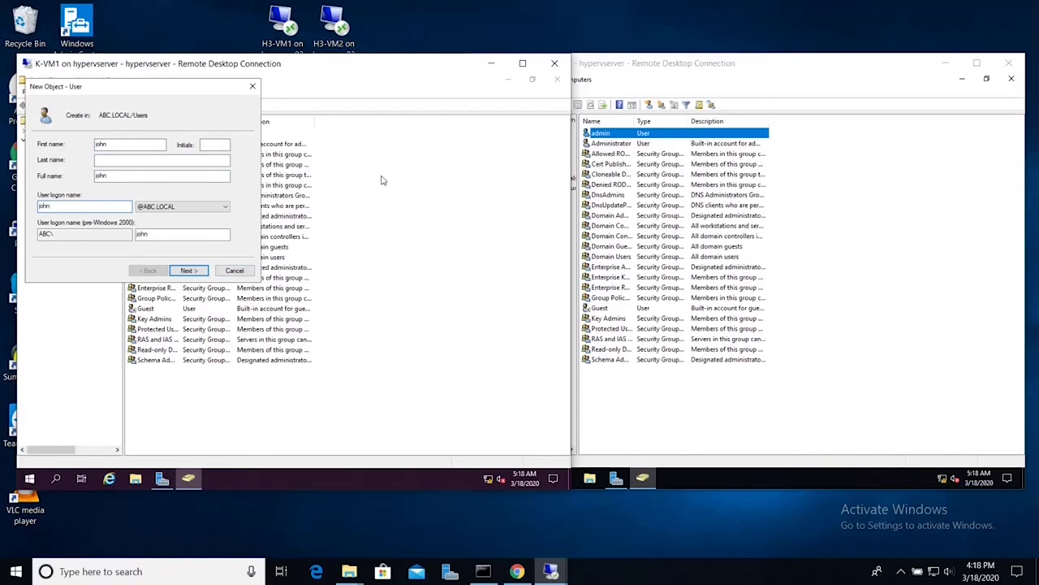
Step: Set john's password, untick change at next logon, tick 'User cannot change password', and finish
left_click(185, 271)
type("P")
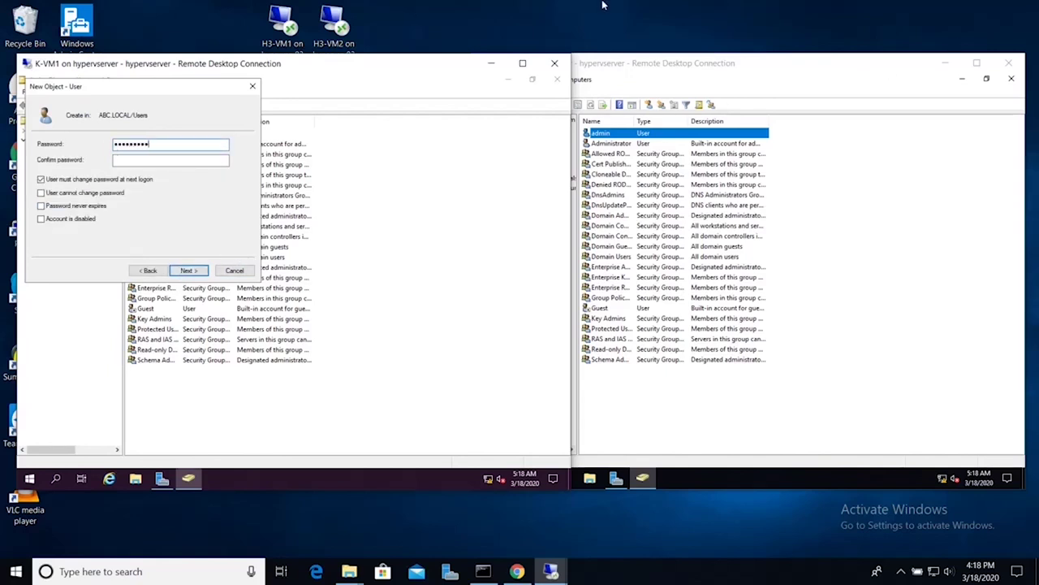
key("Tab")
left_click(129, 181)
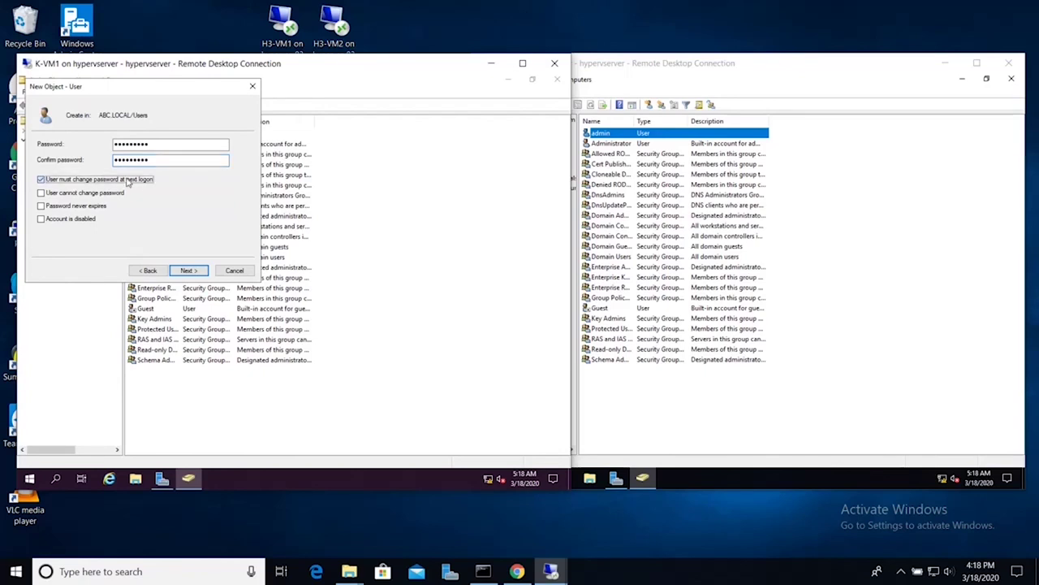
left_click(111, 197)
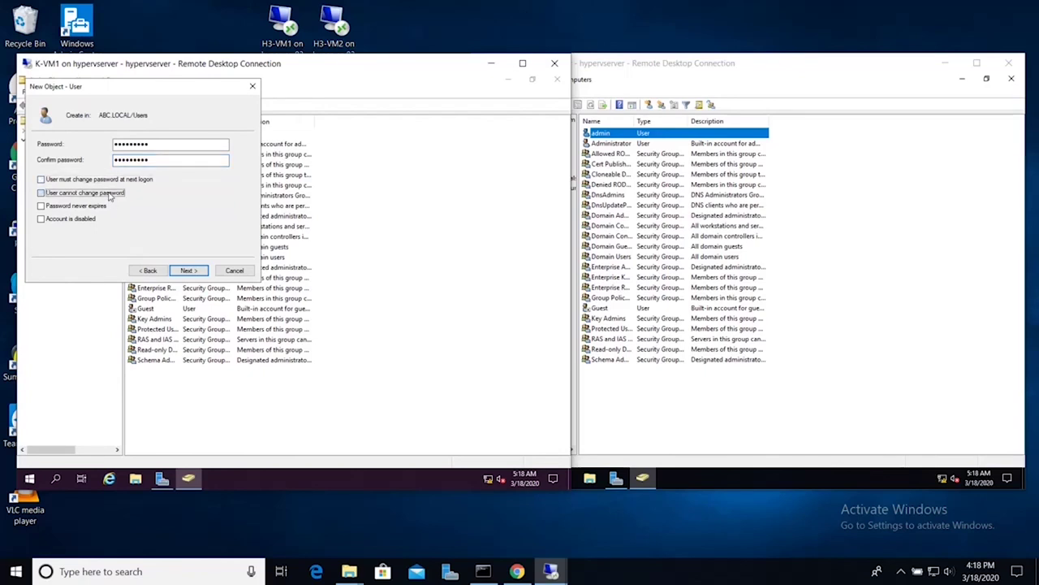
left_click(188, 271)
left_click(187, 272)
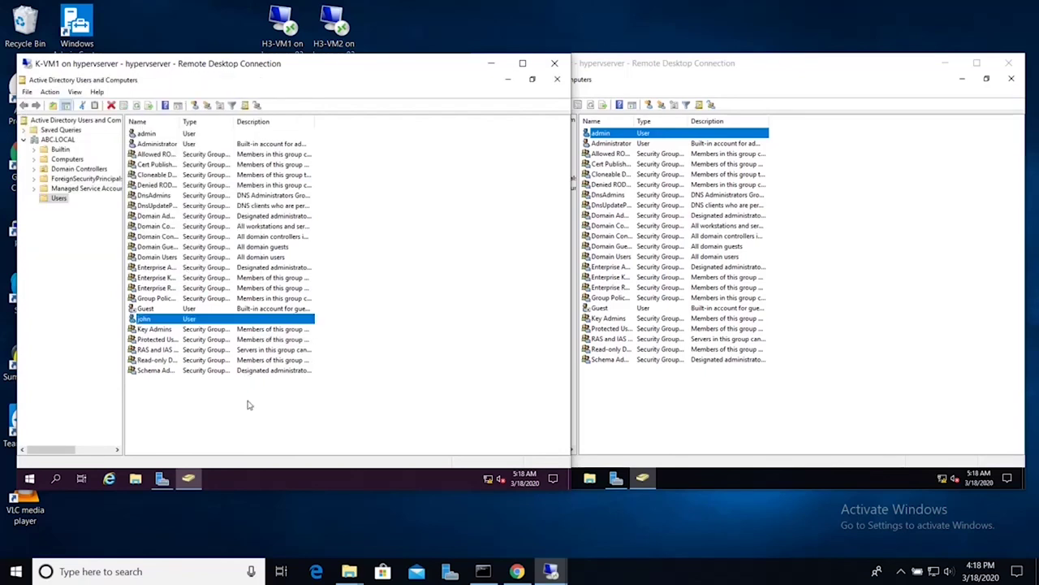
Step: On K-VM2, refresh the ABC.LOCAL Users container twice and select the replicated john account
left_click(646, 405)
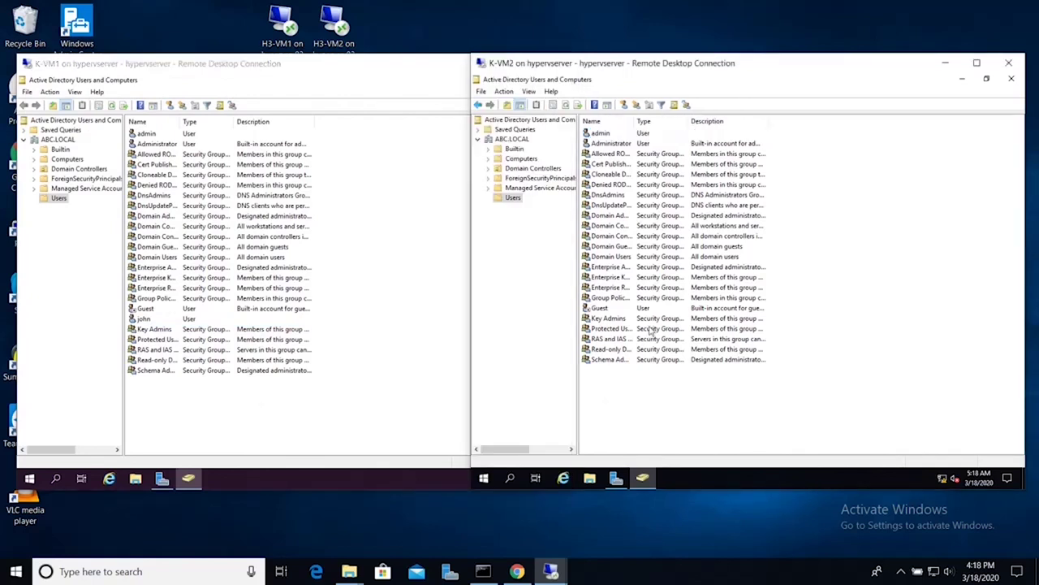
left_click(566, 106)
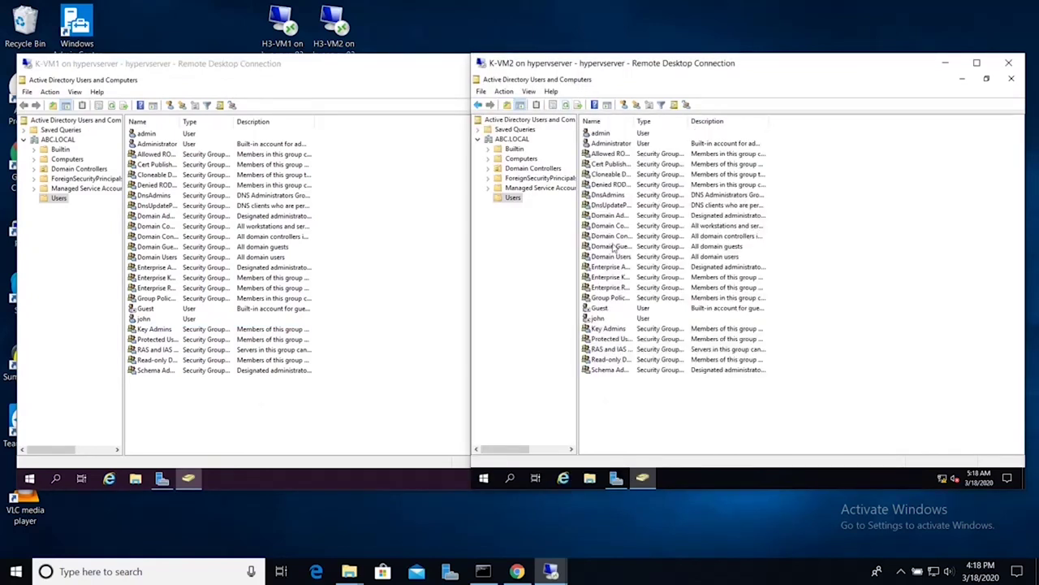
left_click(603, 320)
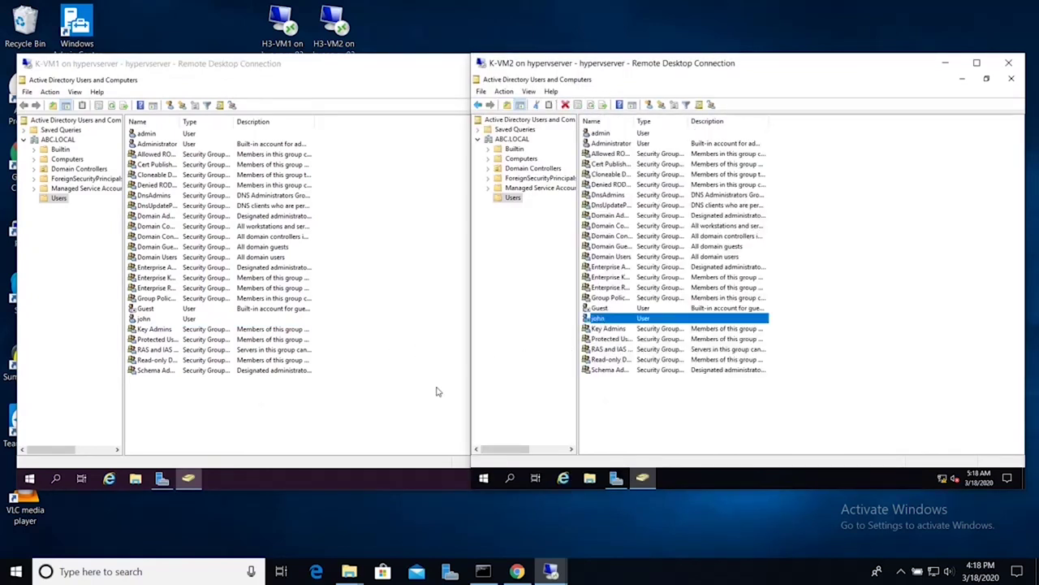
right_click(650, 412)
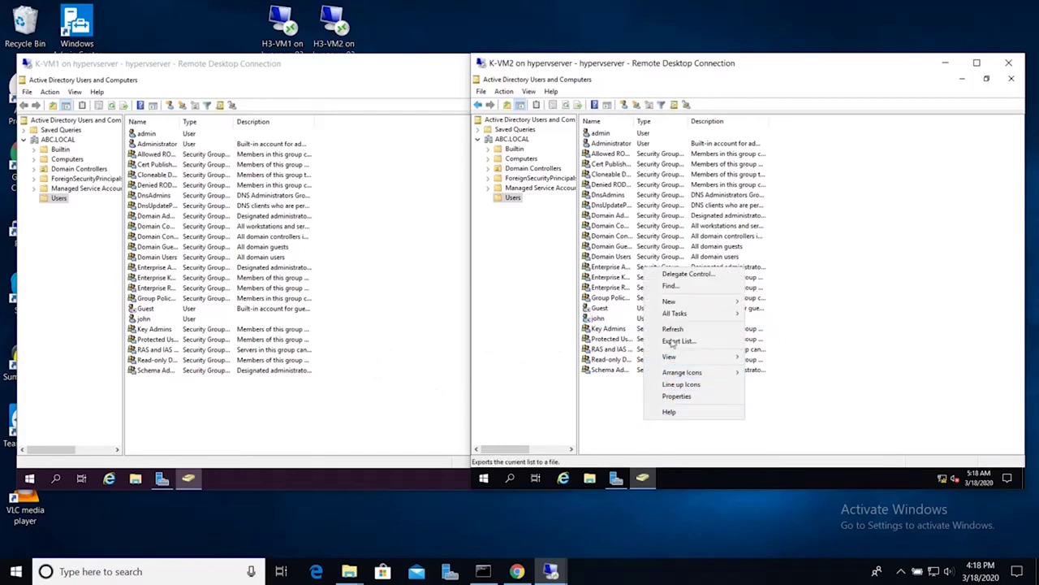
left_click(674, 333)
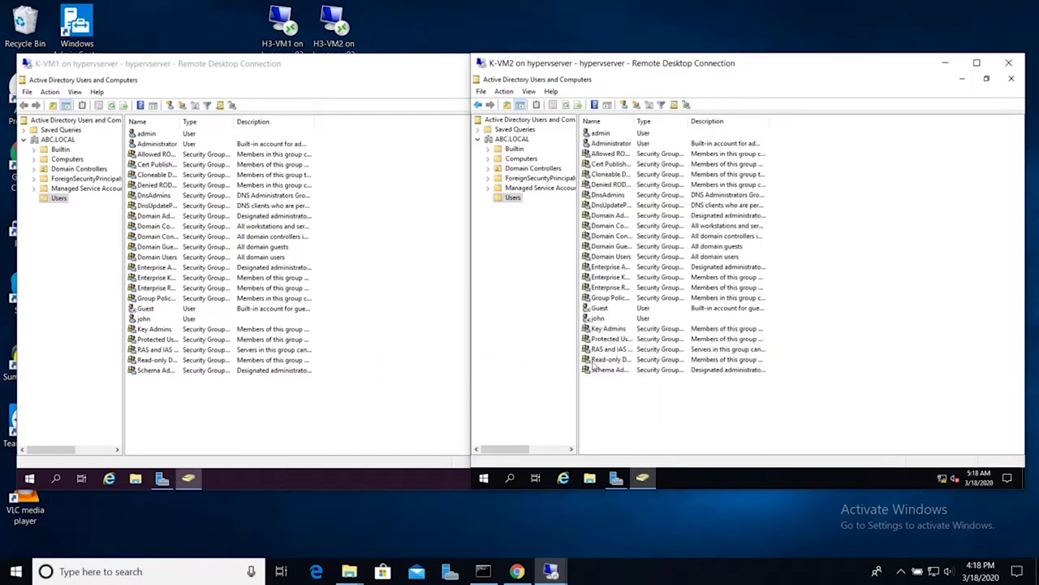
left_click(603, 320)
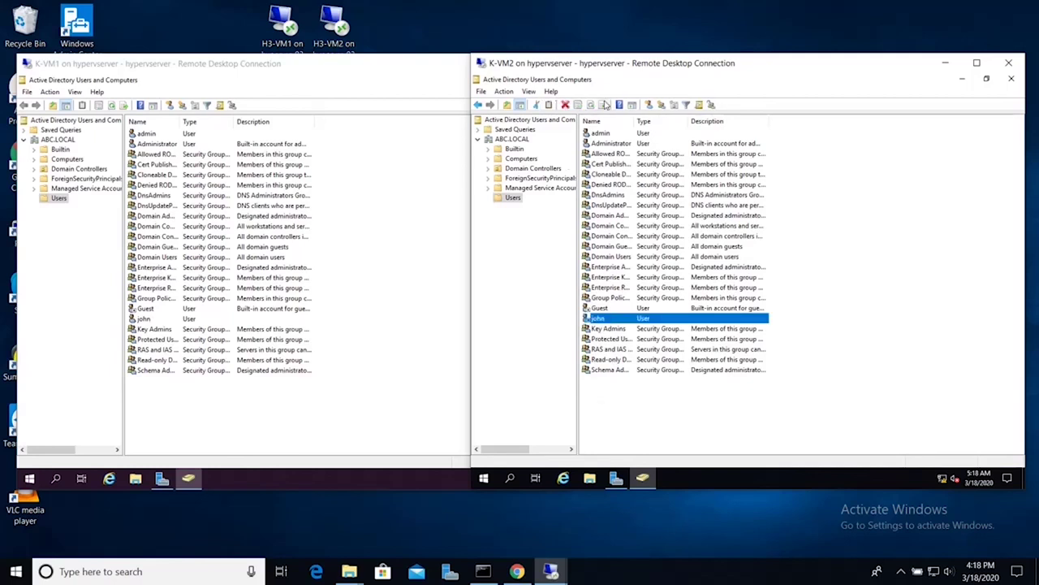
left_click(601, 320, "ctrl")
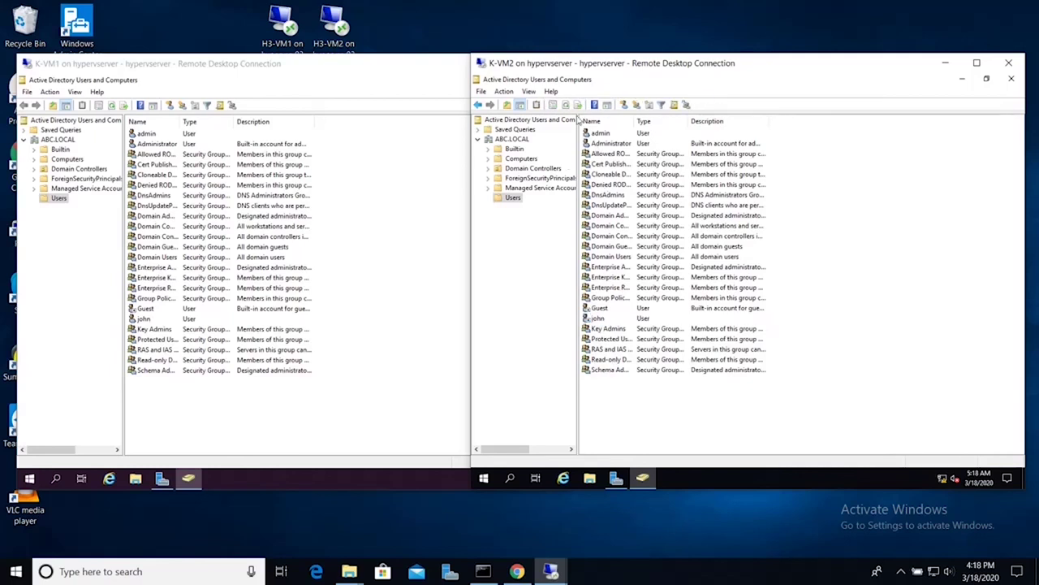